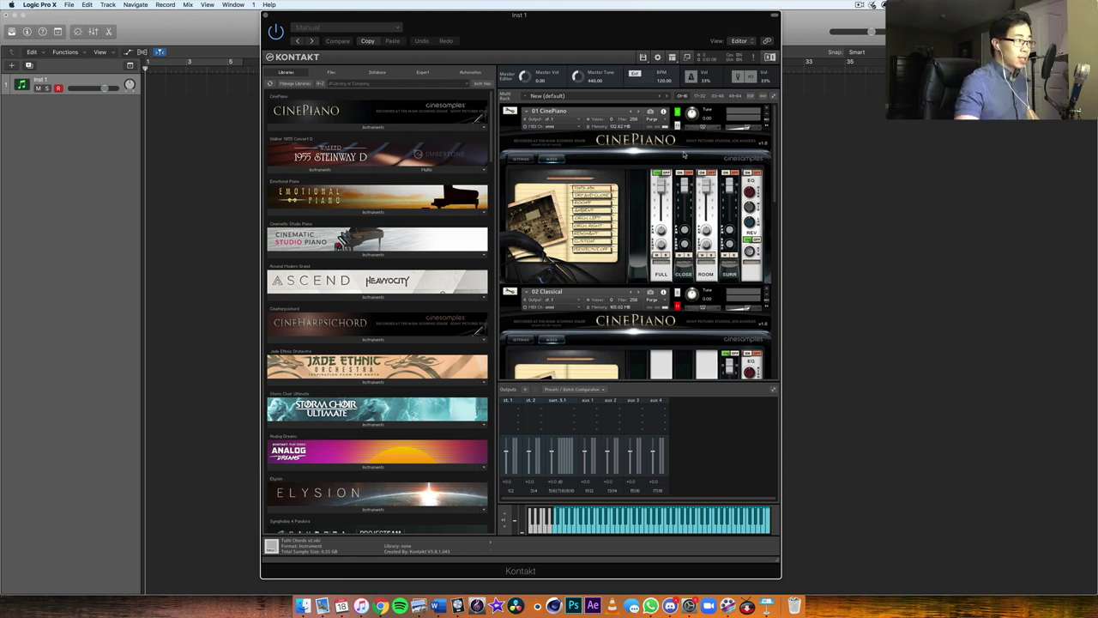
List the CinePiano library's instruments and look over the four CinePiano patches loaded in the rack
left_click(426, 128)
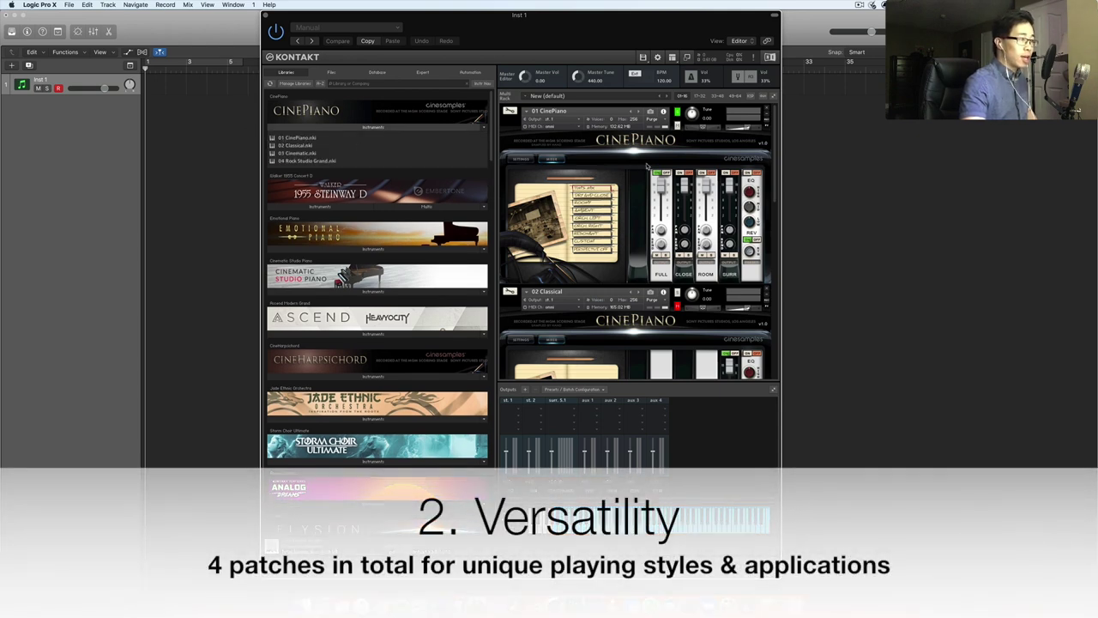
scroll(556, 229, "down", 5)
scroll(570, 220, "down", 1)
scroll(553, 202, "down", 6)
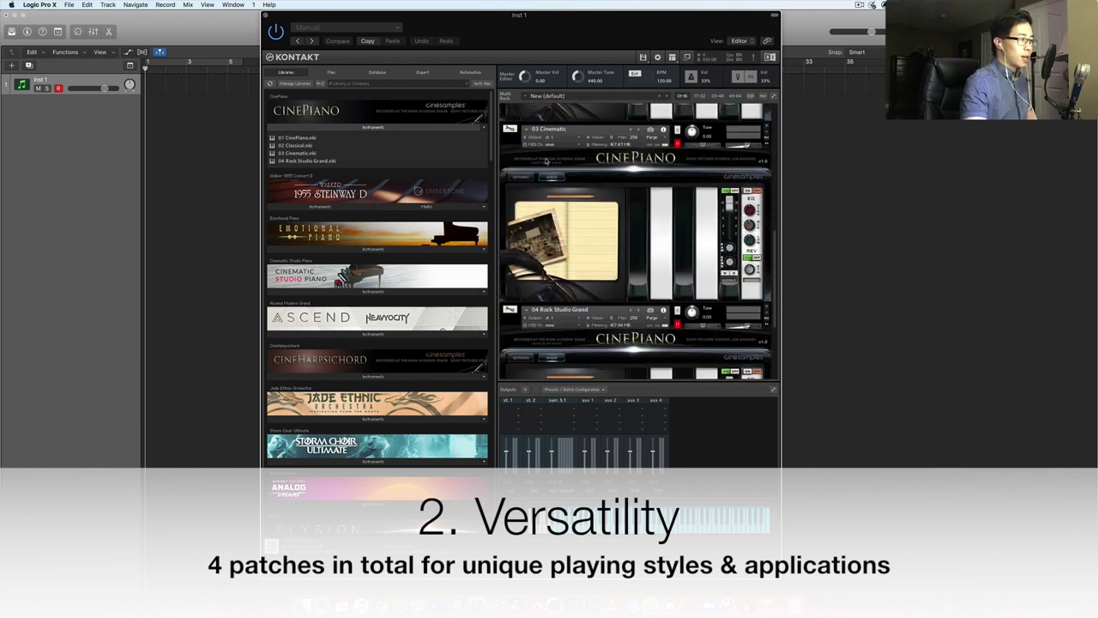
scroll(654, 236, "down", 5)
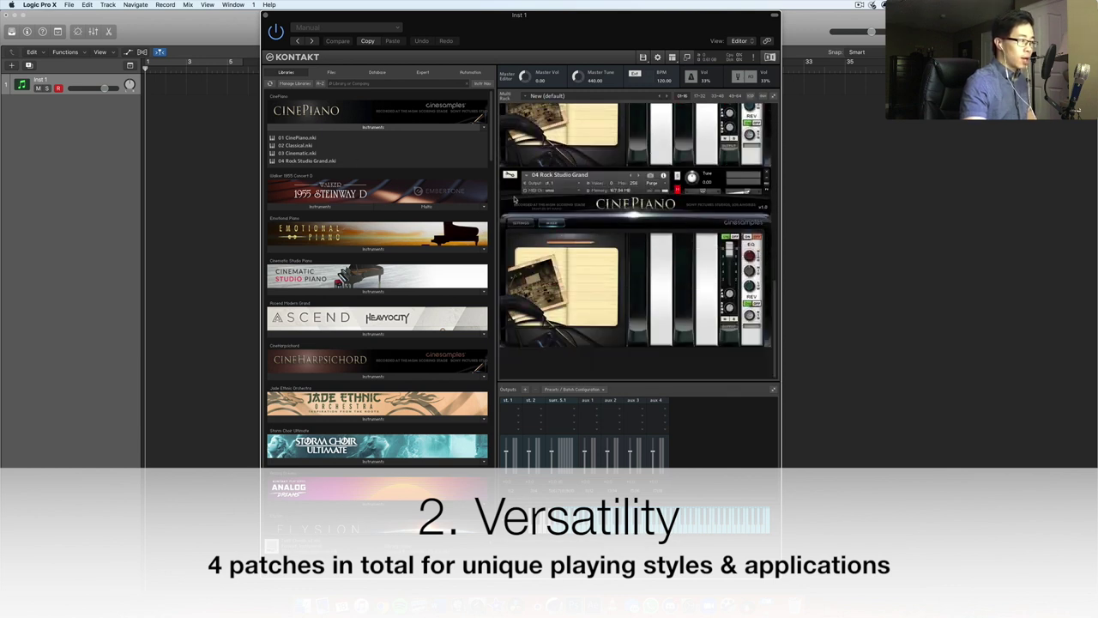
scroll(627, 229, "up", 10)
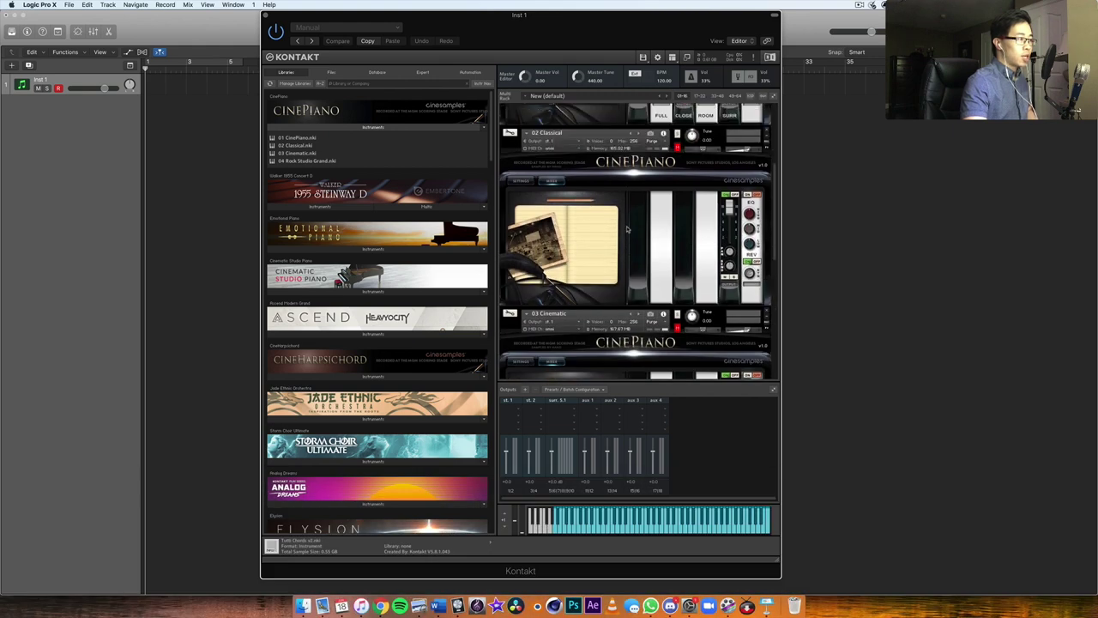
Solo the 02 Classical patch and try its EQ with an adjusted upper EQ knob
left_click(677, 144)
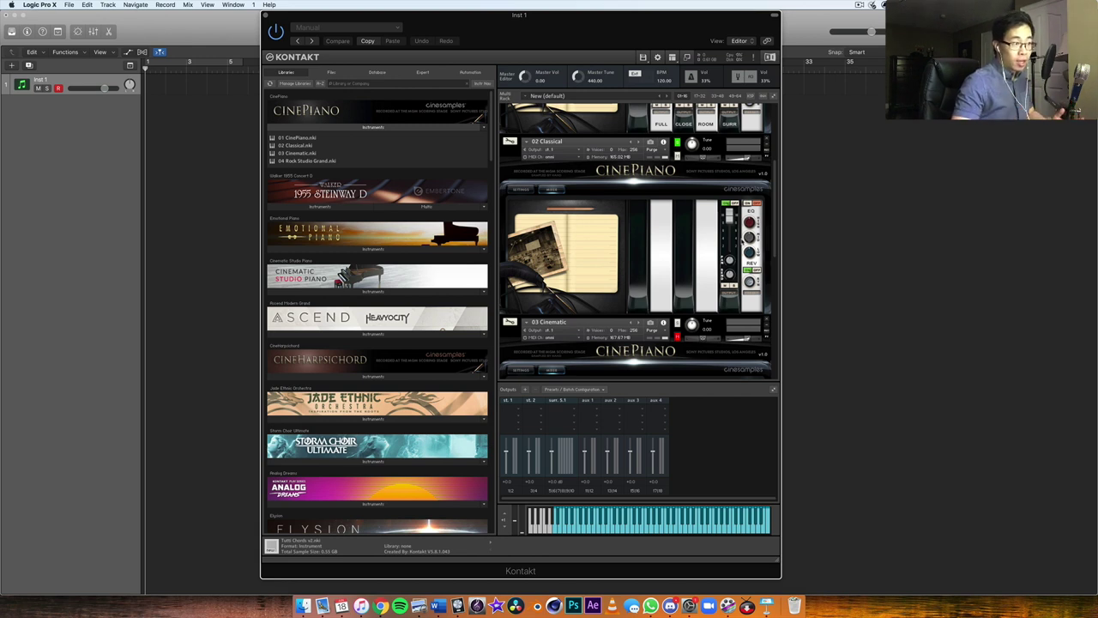
left_click(752, 204)
left_click_drag(749, 223, 751, 212)
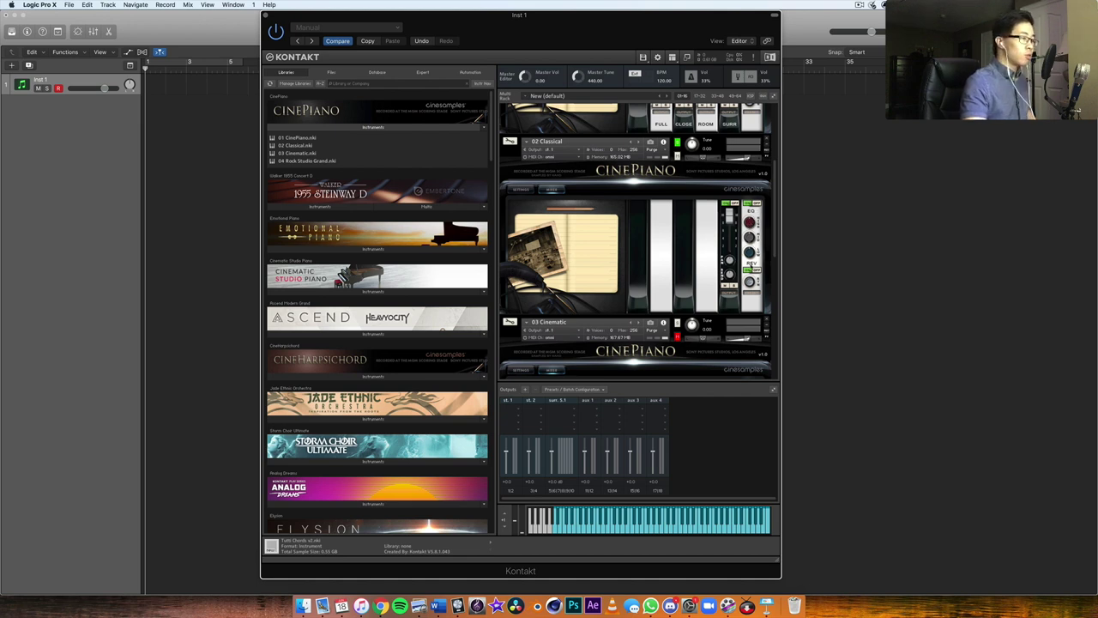
left_click(755, 204)
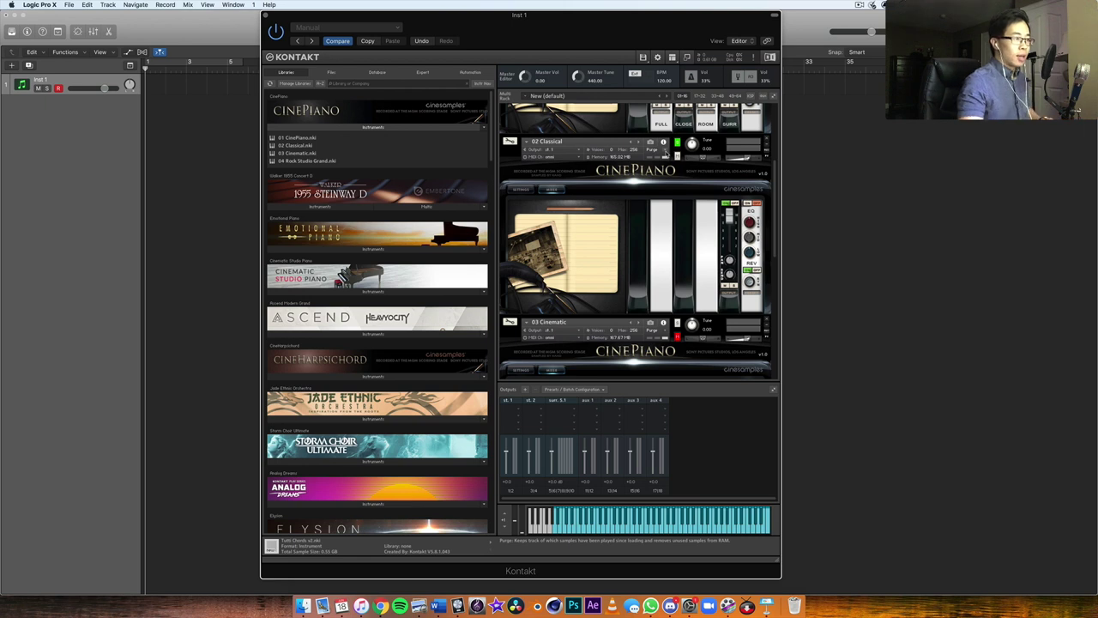
Solo the 03 Cinematic patch in place of 02 Classical
left_click(677, 154)
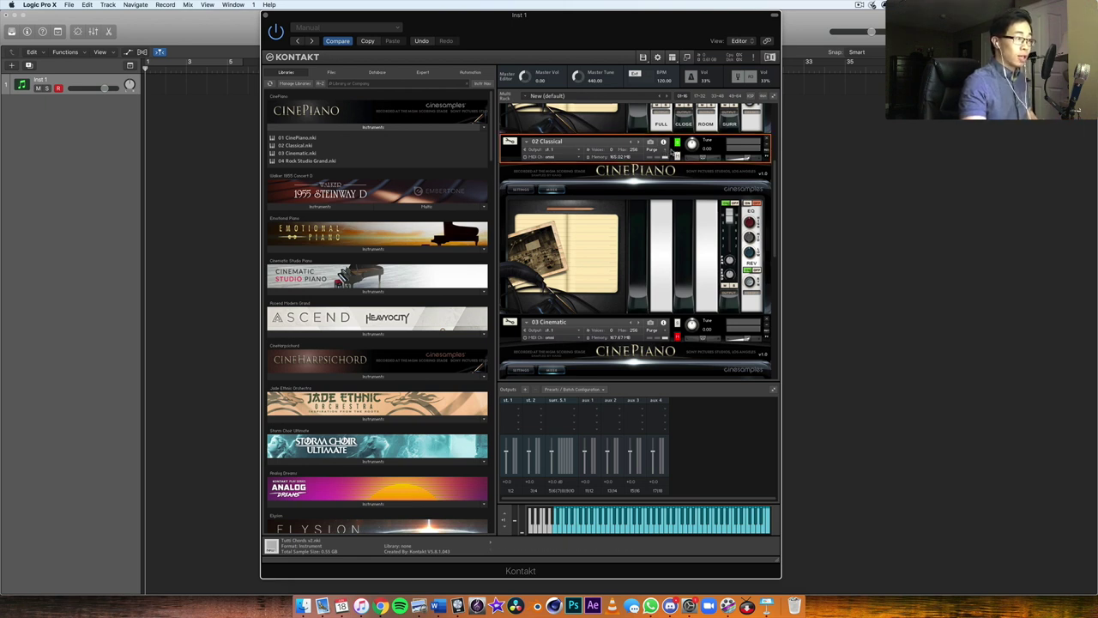
scroll(687, 184, "down", 3)
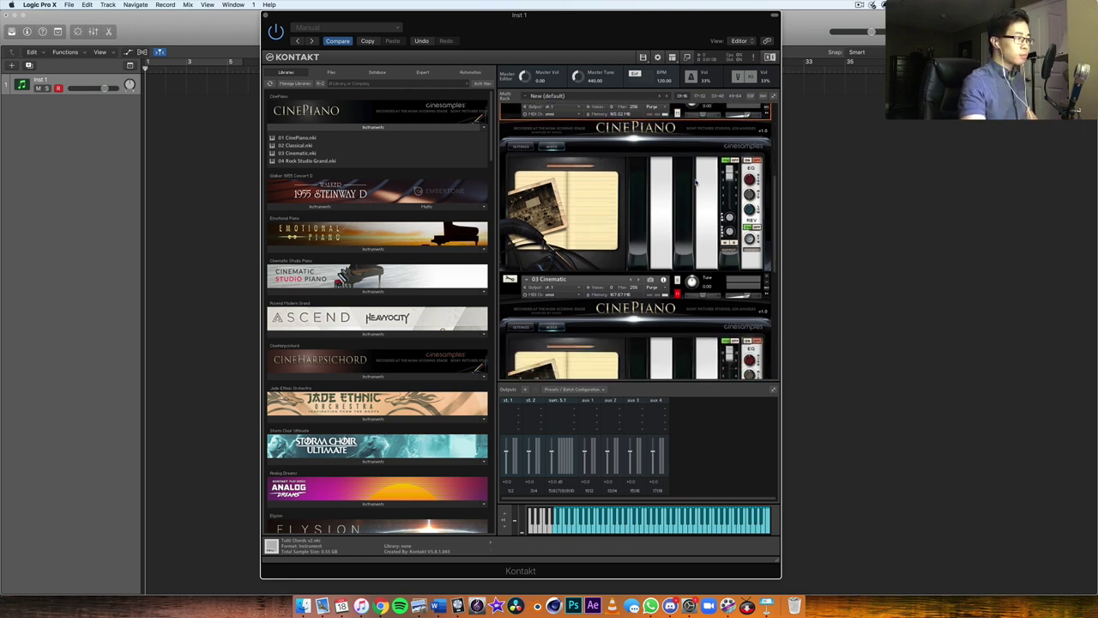
scroll(692, 192, "down", 1)
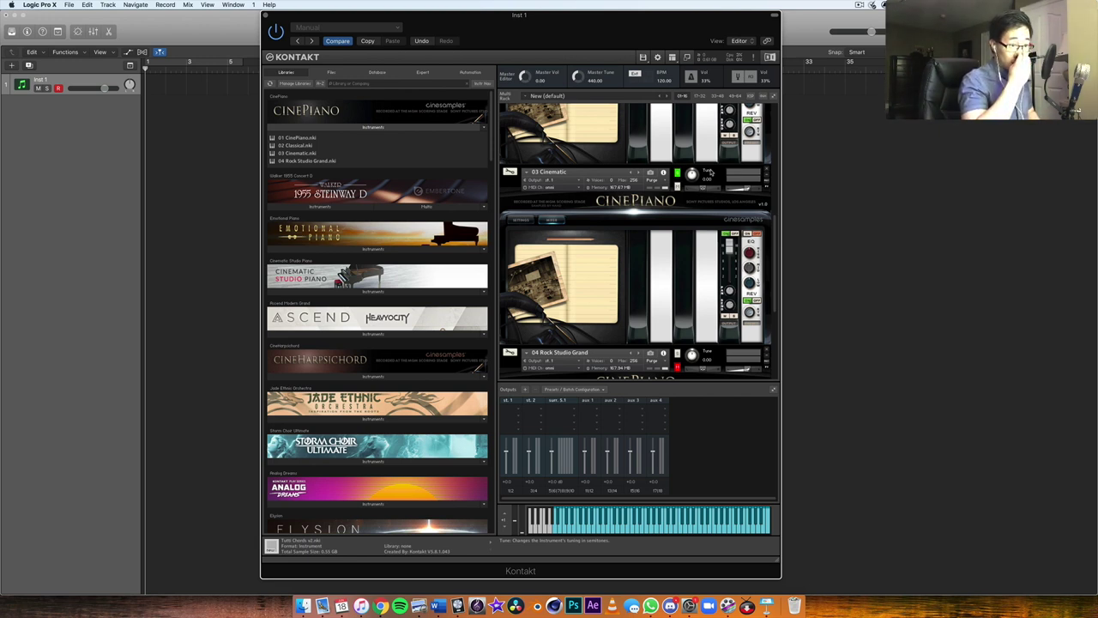
Solo the 04 Rock Studio Grand patch in place of 03 Cinematic
scroll(710, 173, "up", 5)
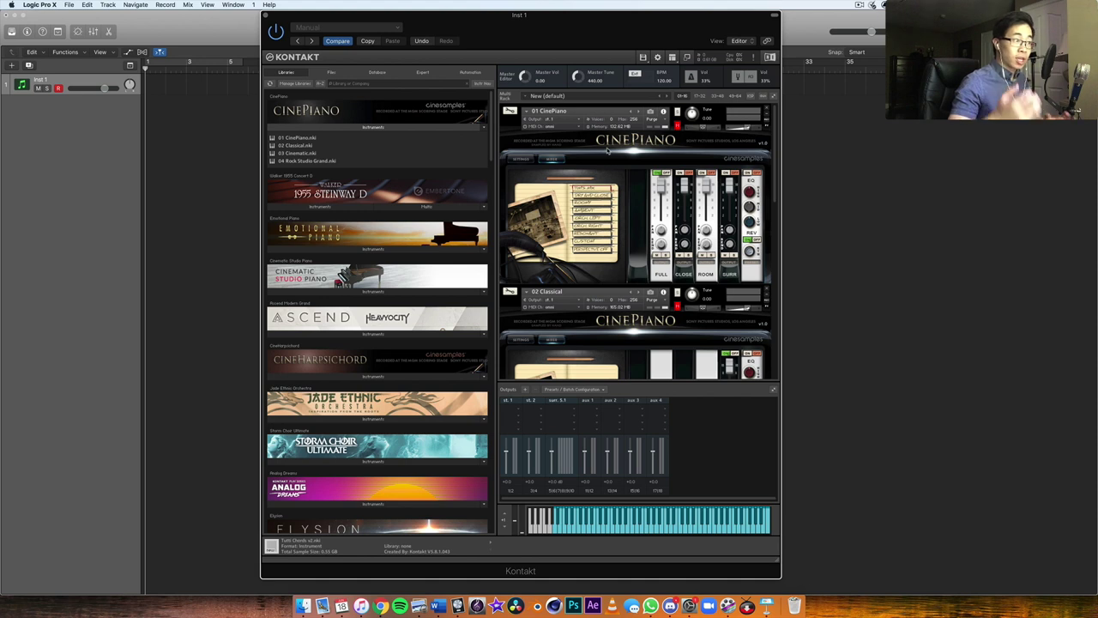
scroll(611, 154, "down", 3)
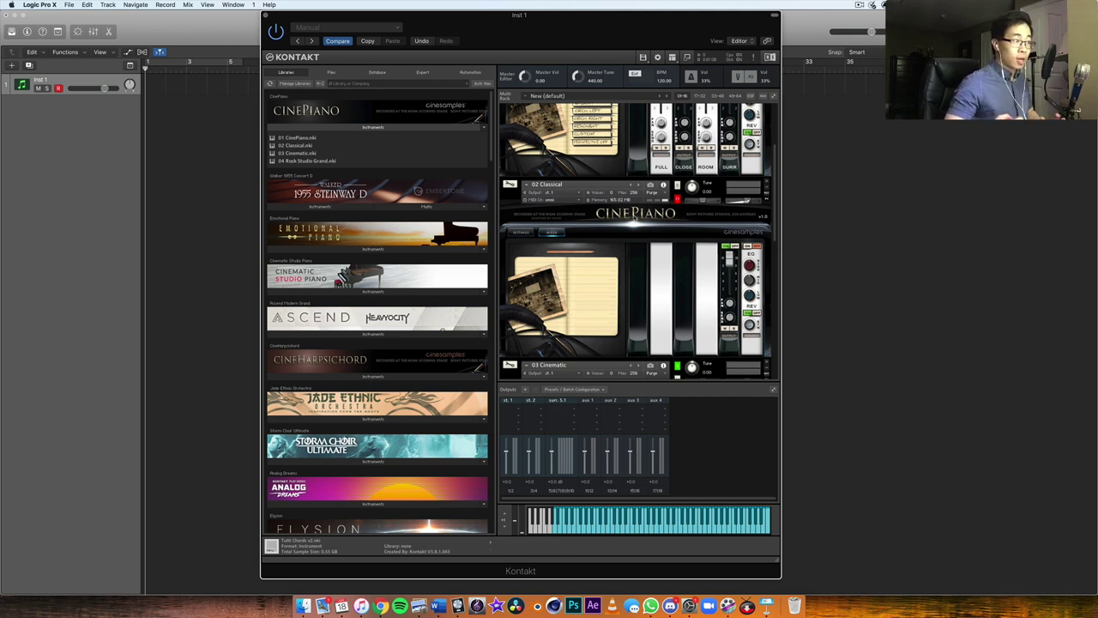
scroll(635, 221, "down", 4)
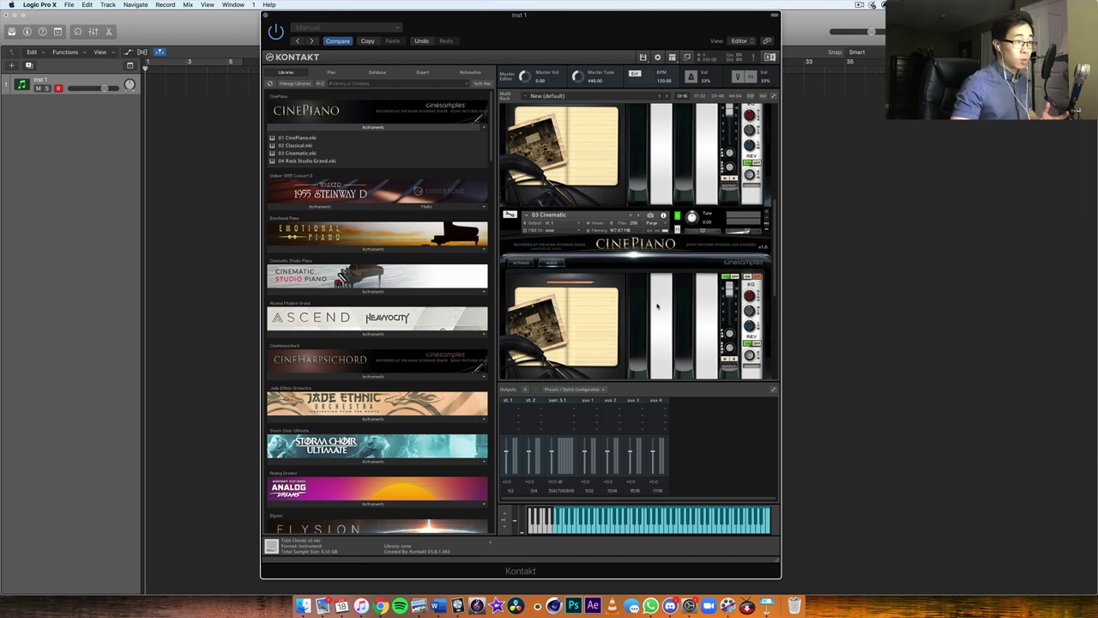
scroll(659, 306, "down", 6)
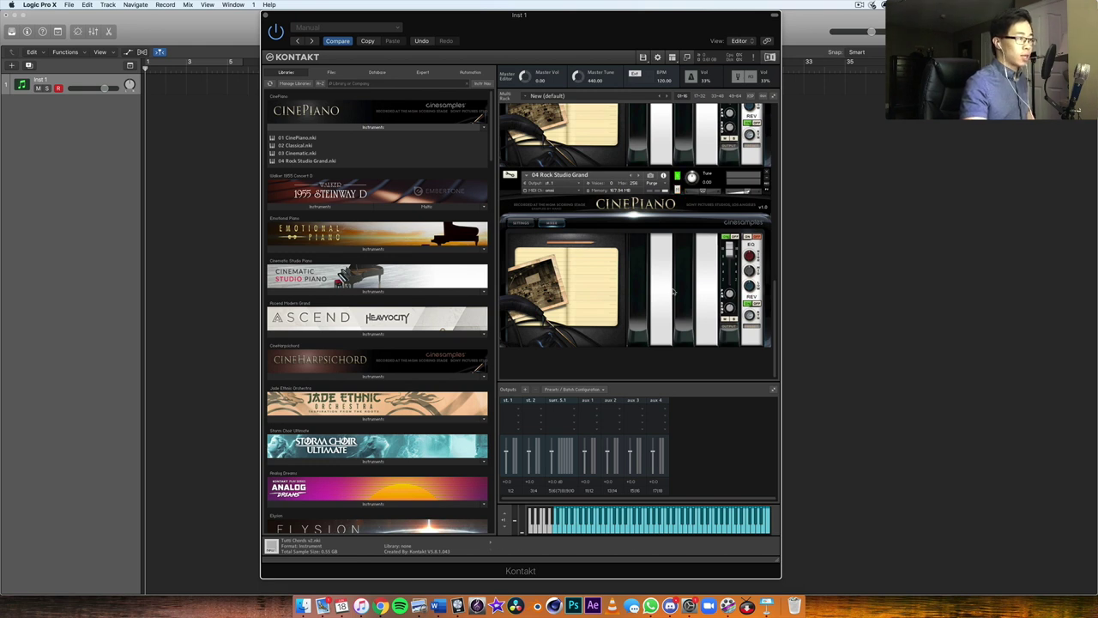
left_click(674, 190)
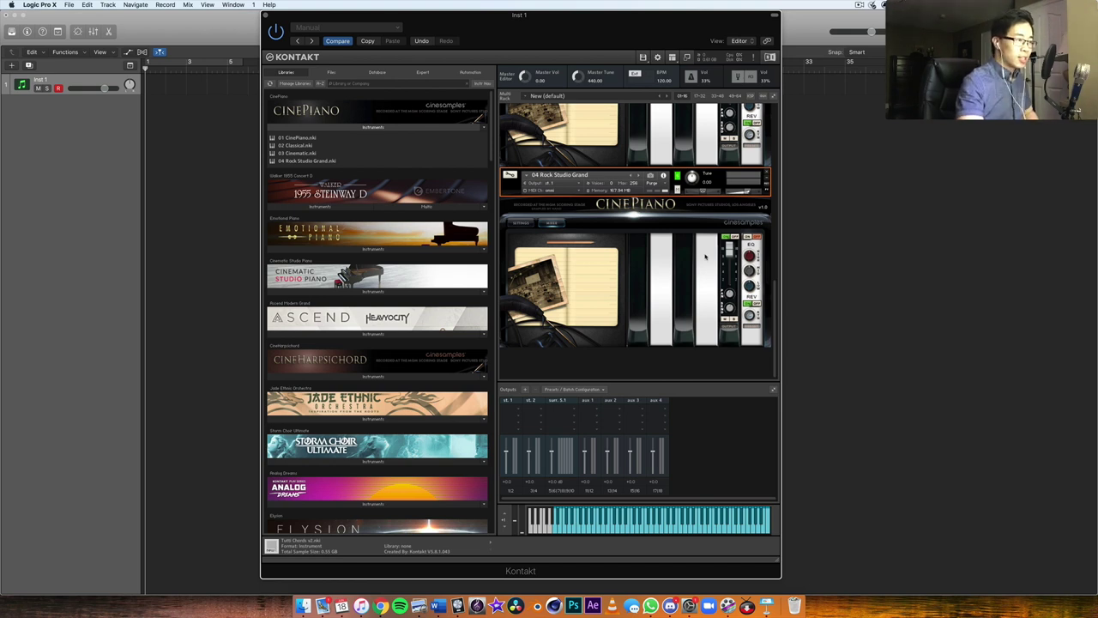
Solo the 01 CinePiano patch in place of 04 Rock Studio Grand
scroll(703, 281, "up", 5)
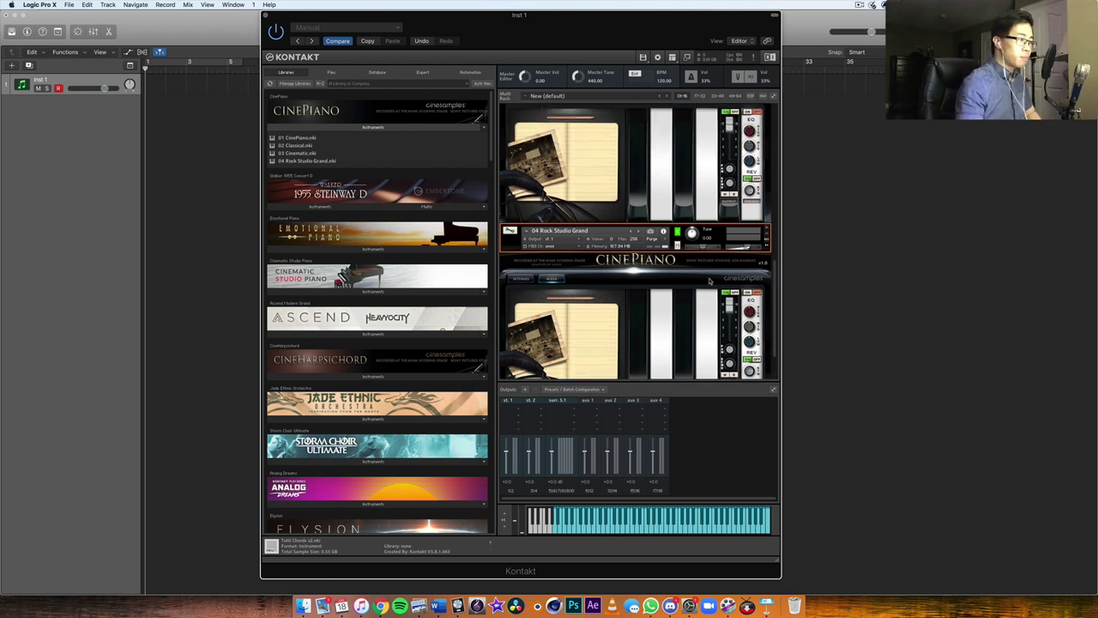
scroll(708, 282, "up", 5)
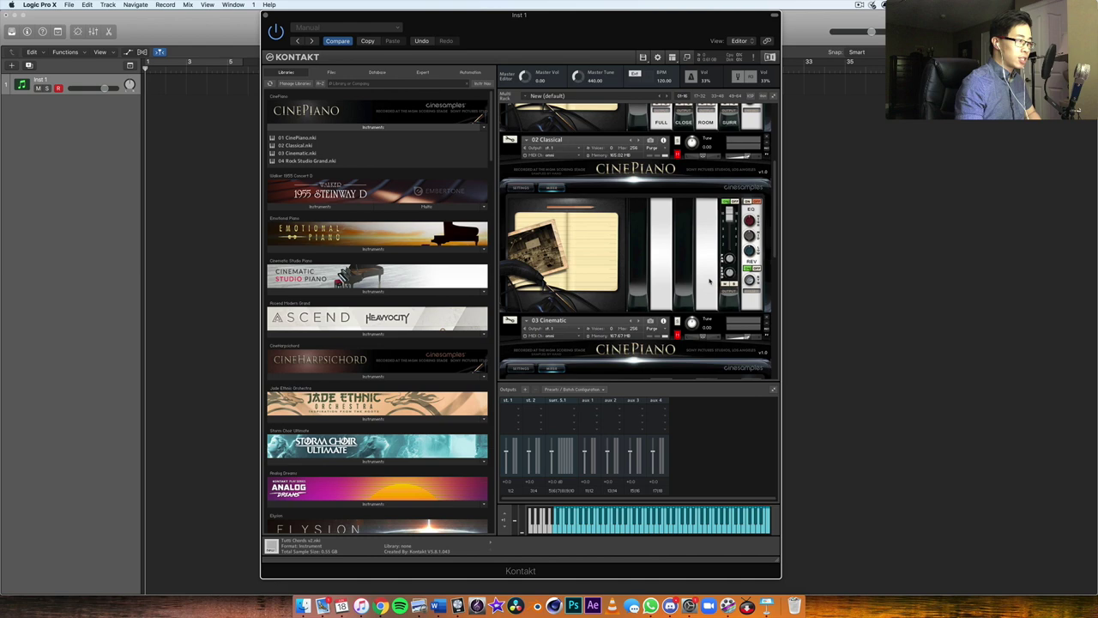
scroll(709, 281, "up", 4)
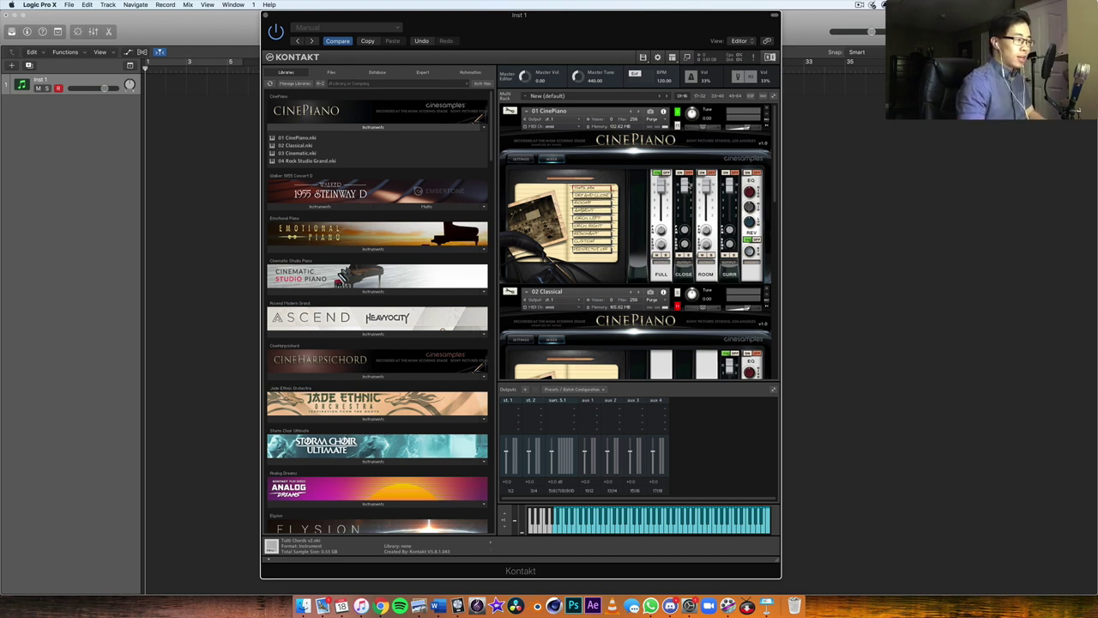
Show the 01 CinePiano patch's settings and compare its velocity curves, finishing with Linear selected
left_click(529, 159)
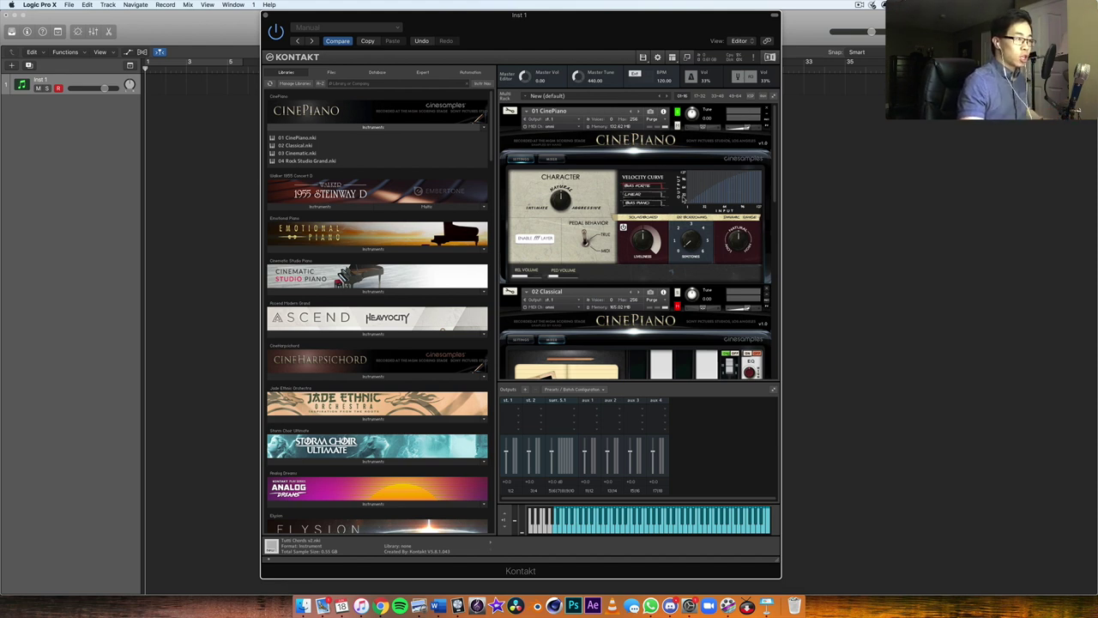
left_click(644, 204)
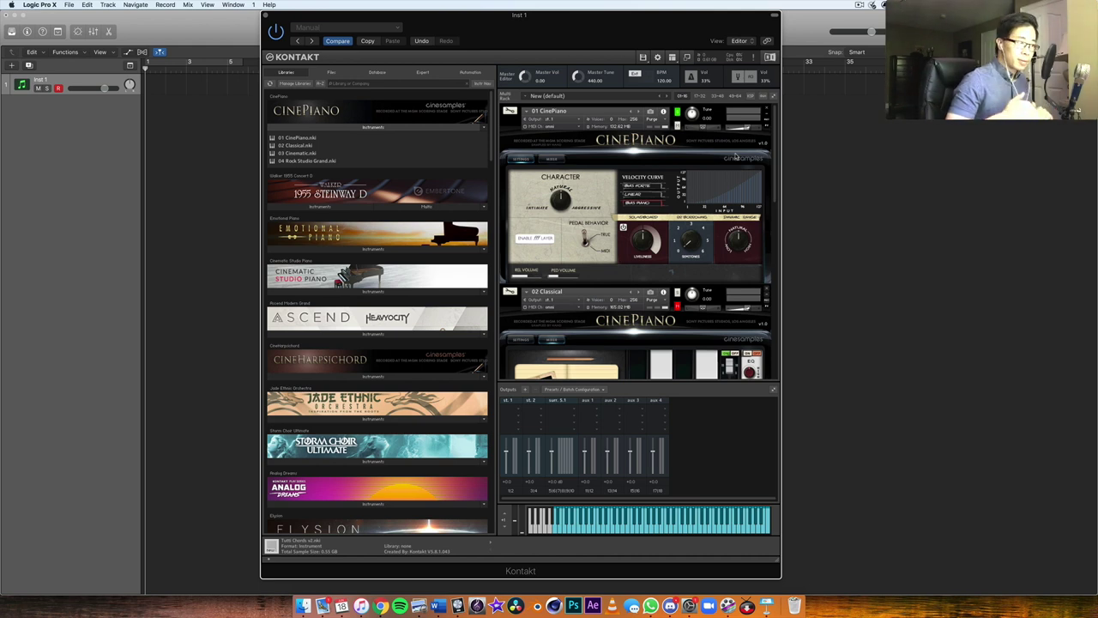
left_click(657, 196)
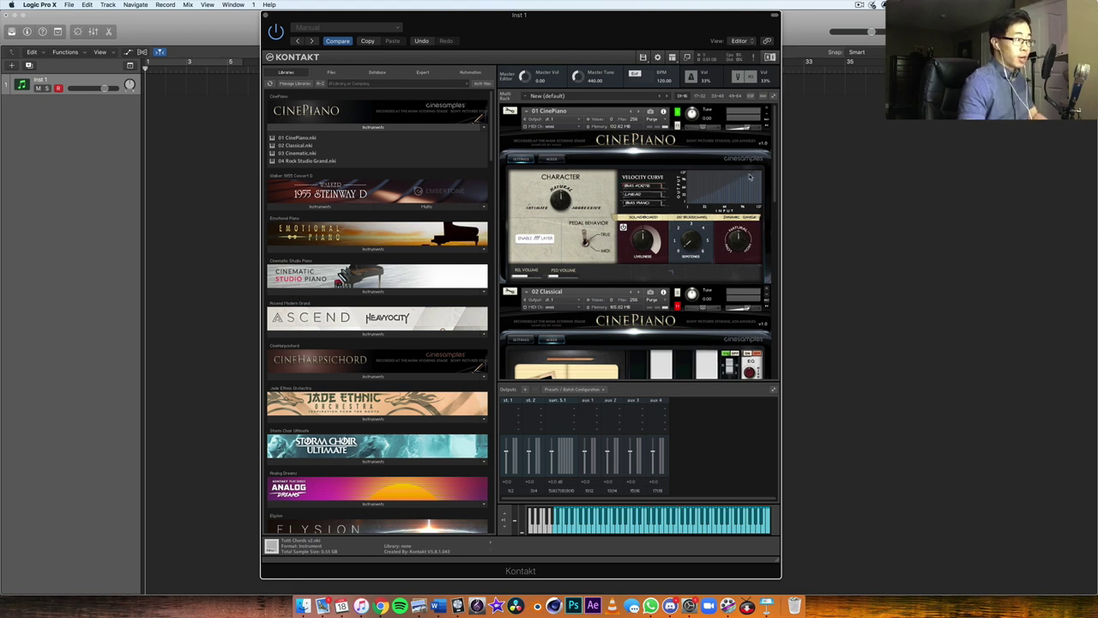
Toggle the Enable fff Layer option of 01 CinePiano to compare the sound, and return to its mixer page
left_click(533, 238)
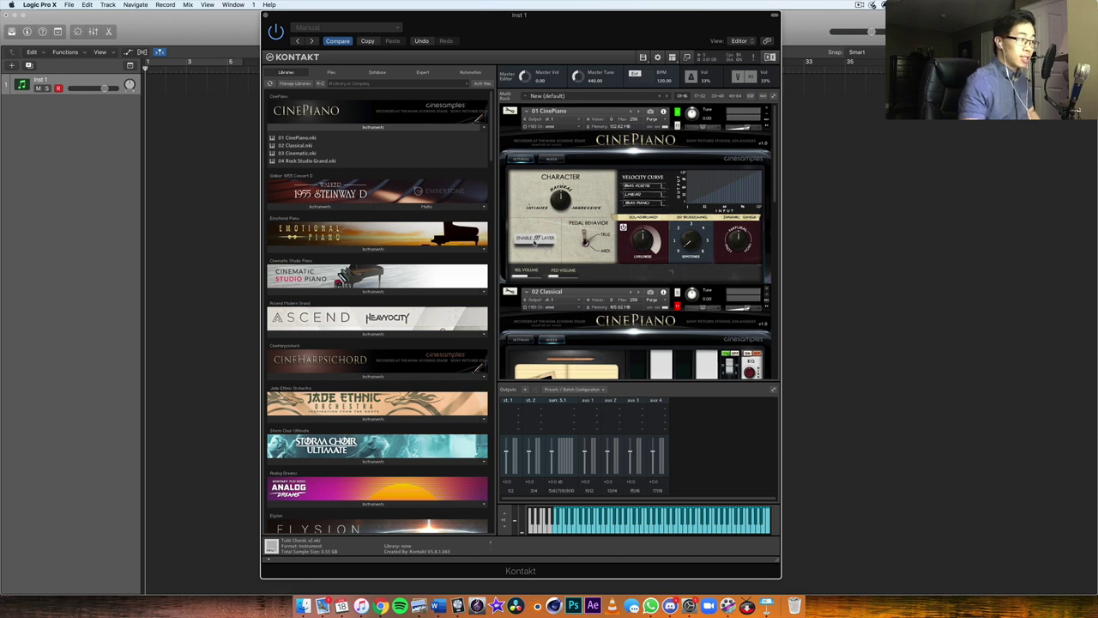
left_click(539, 241)
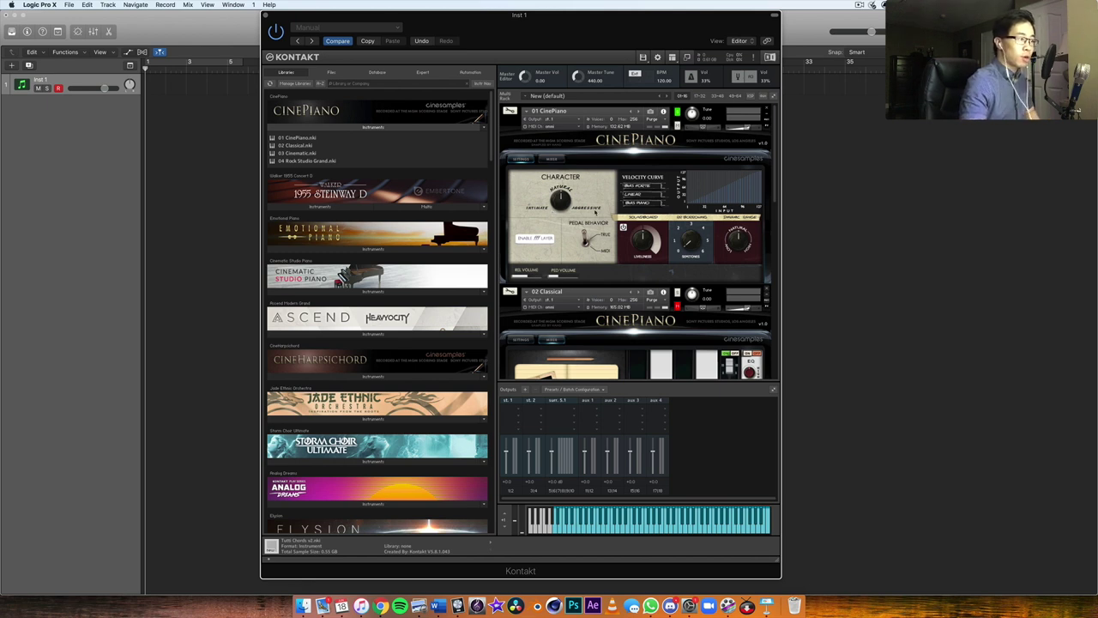
left_click(535, 239)
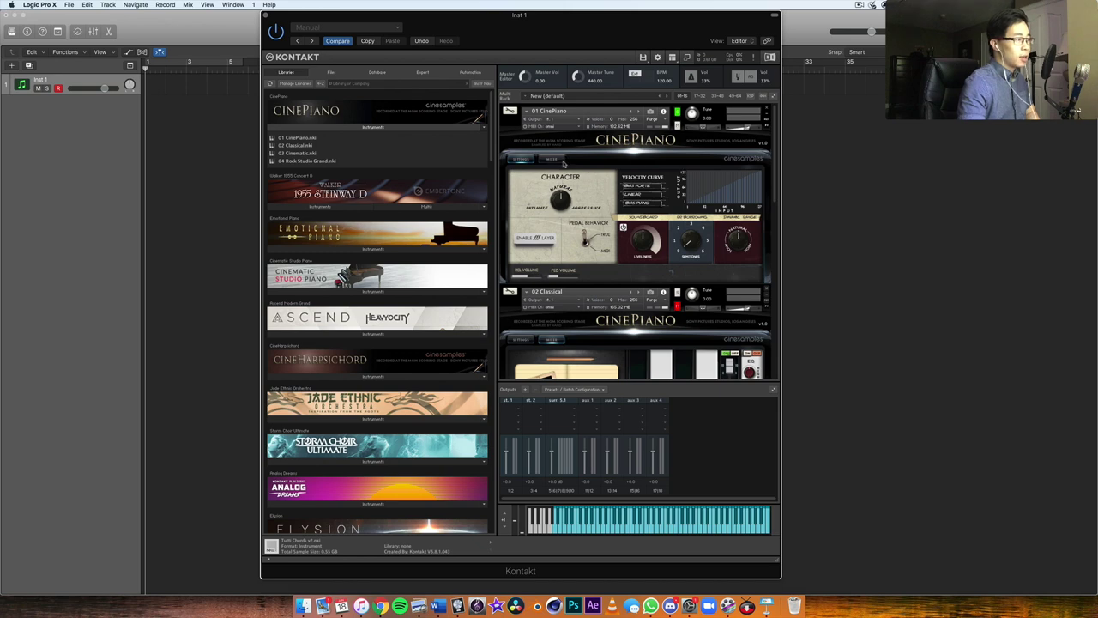
left_click(562, 162)
Examine and compare the mixer pages of the four patches in the rack, ending at 01 CinePiano
scroll(647, 225, "down", 3)
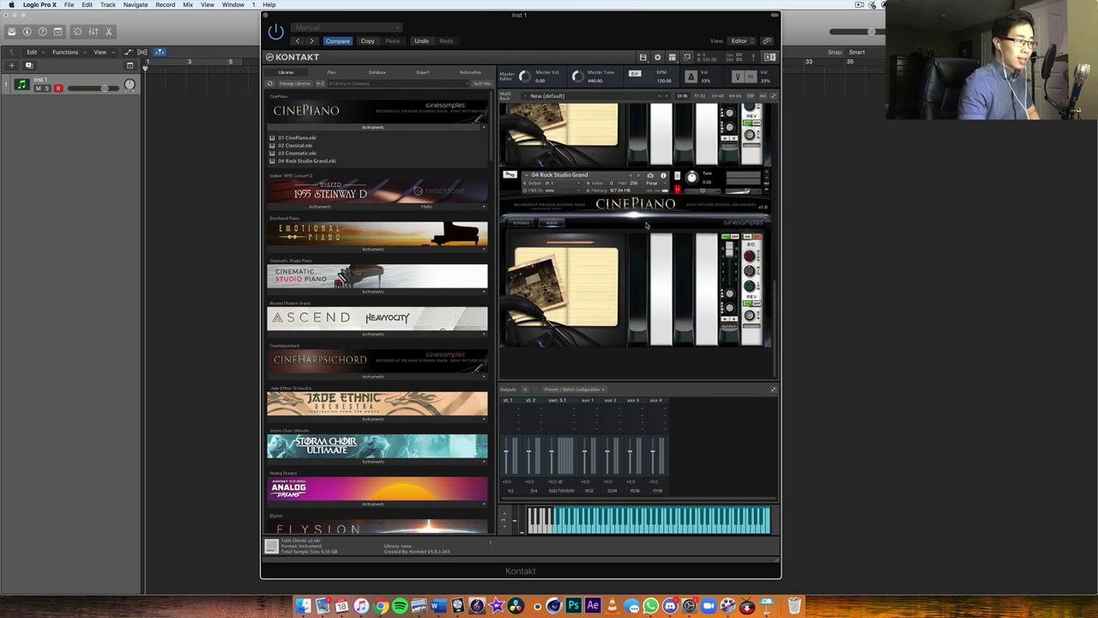
scroll(647, 225, "up", 3)
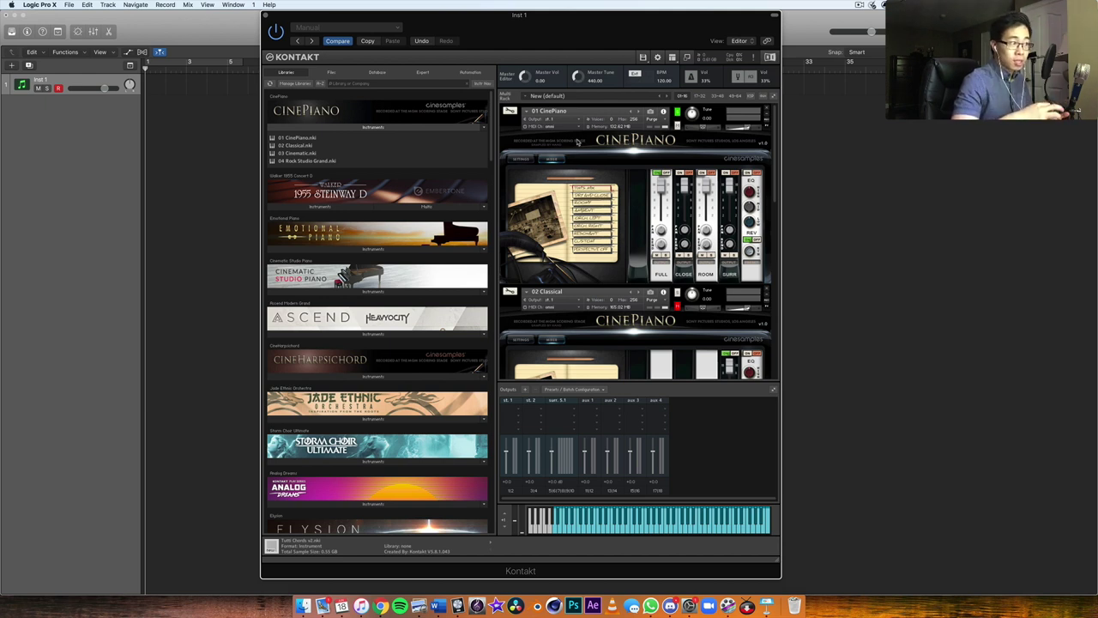
scroll(583, 184, "down", 10)
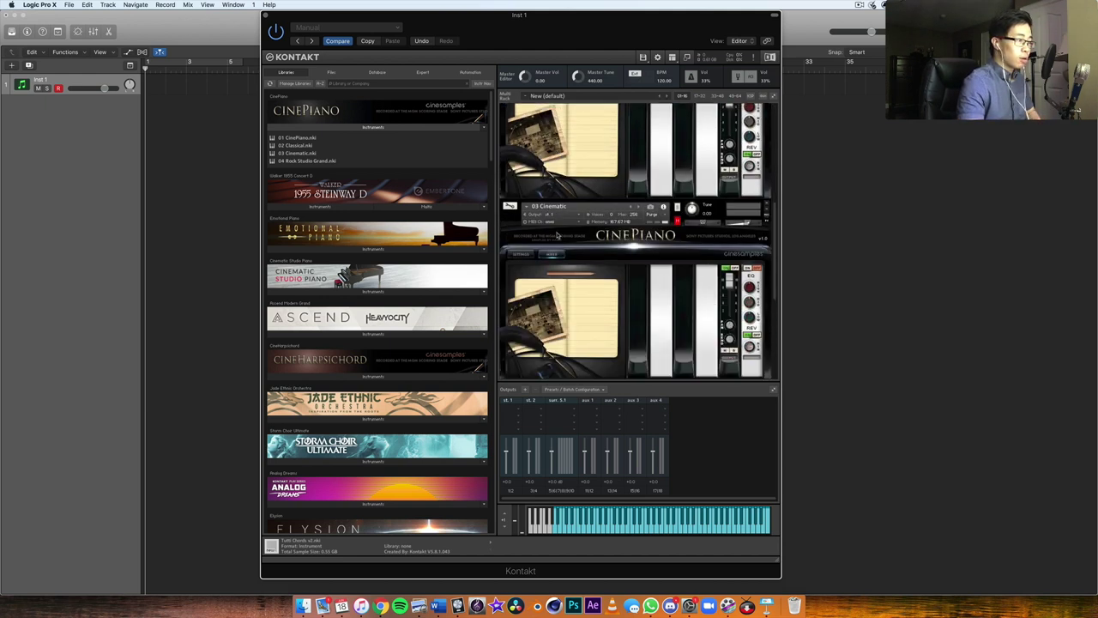
scroll(614, 304, "up", 10)
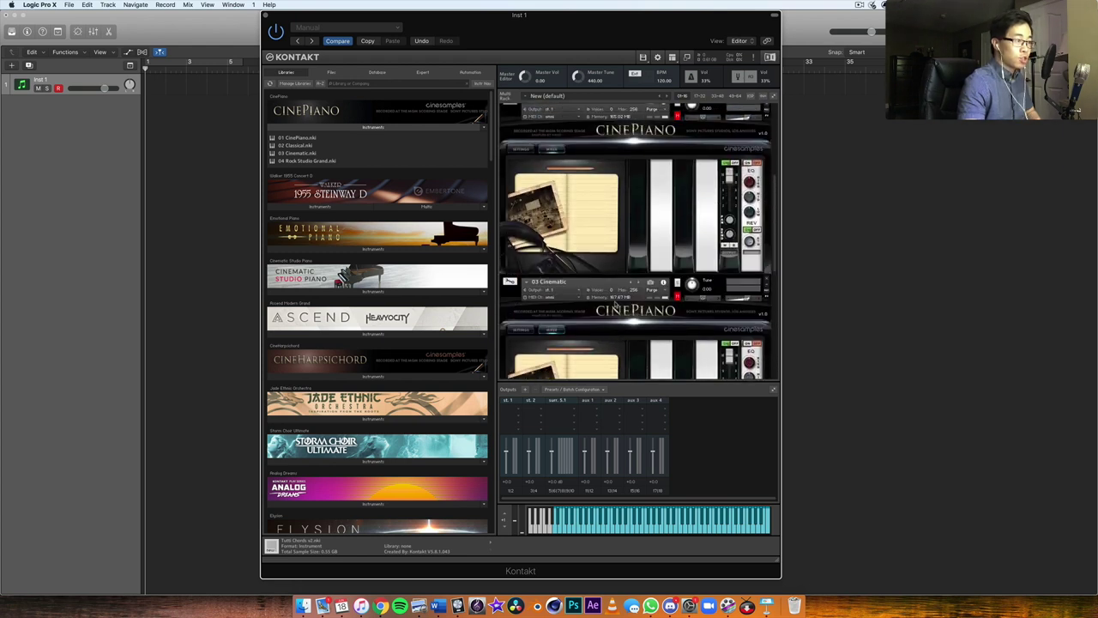
scroll(617, 301, "down", 5)
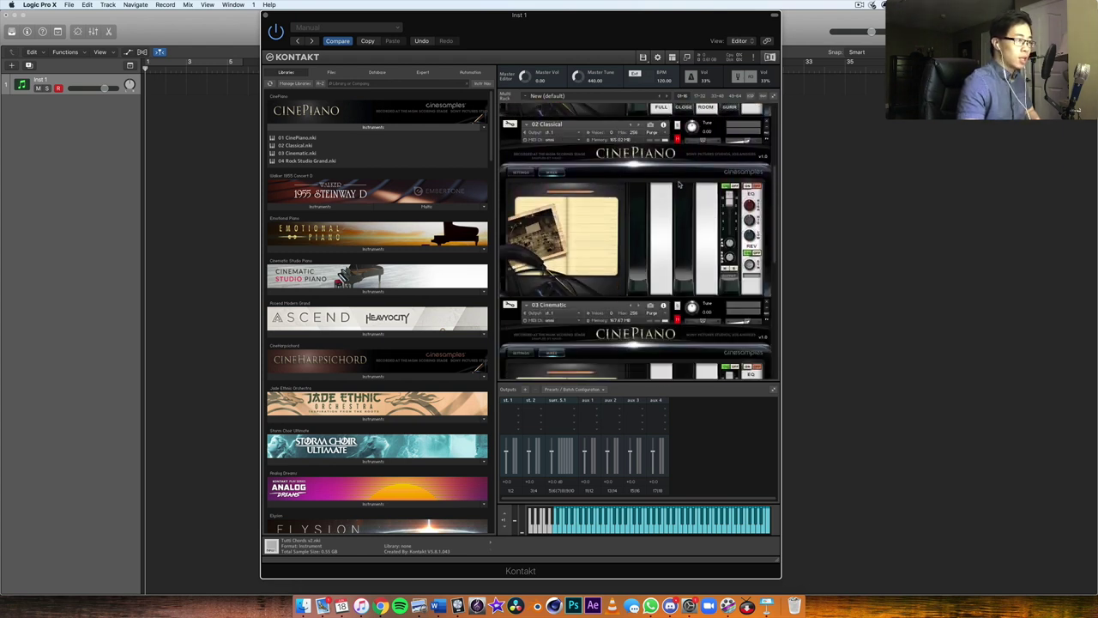
scroll(632, 206, "down", 5)
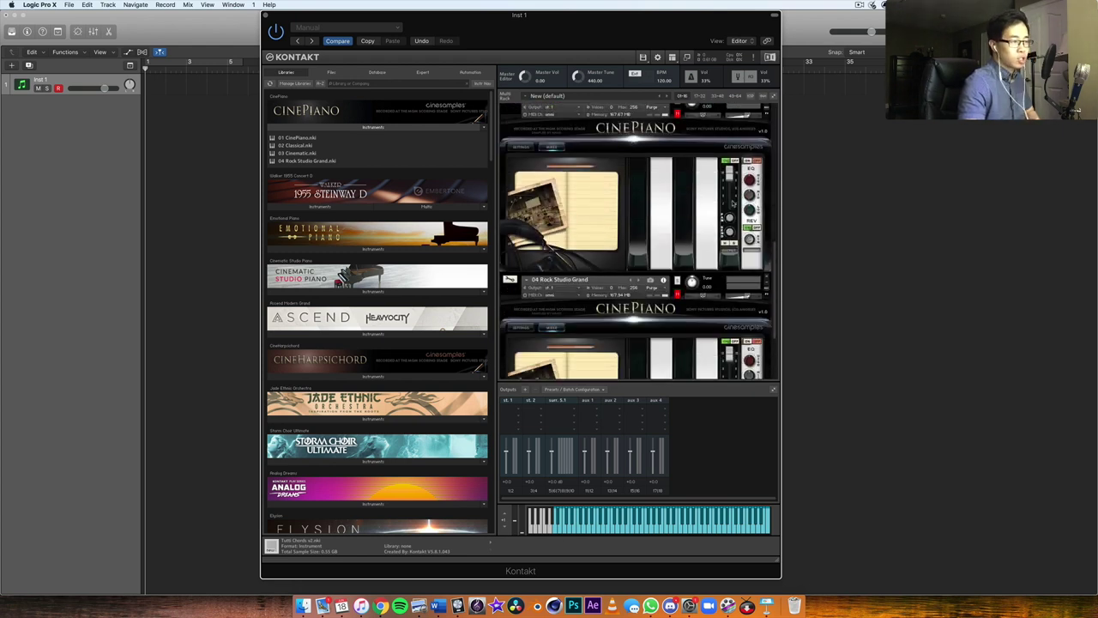
scroll(669, 202, "up", 2)
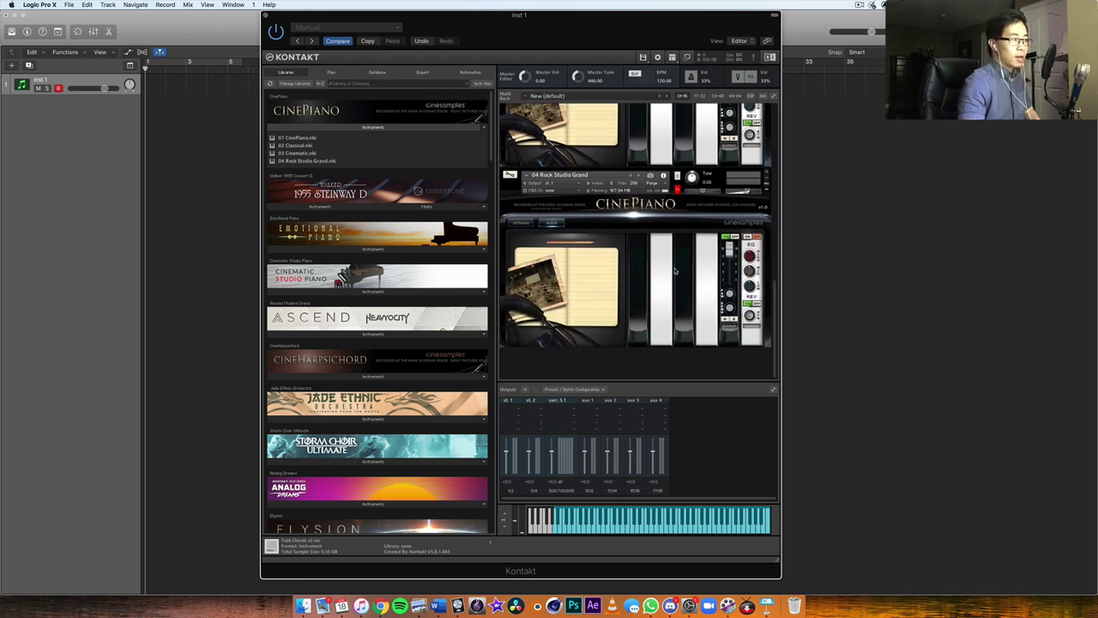
scroll(675, 272, "down", 1)
scroll(652, 240, "up", 1)
scroll(640, 243, "up", 2)
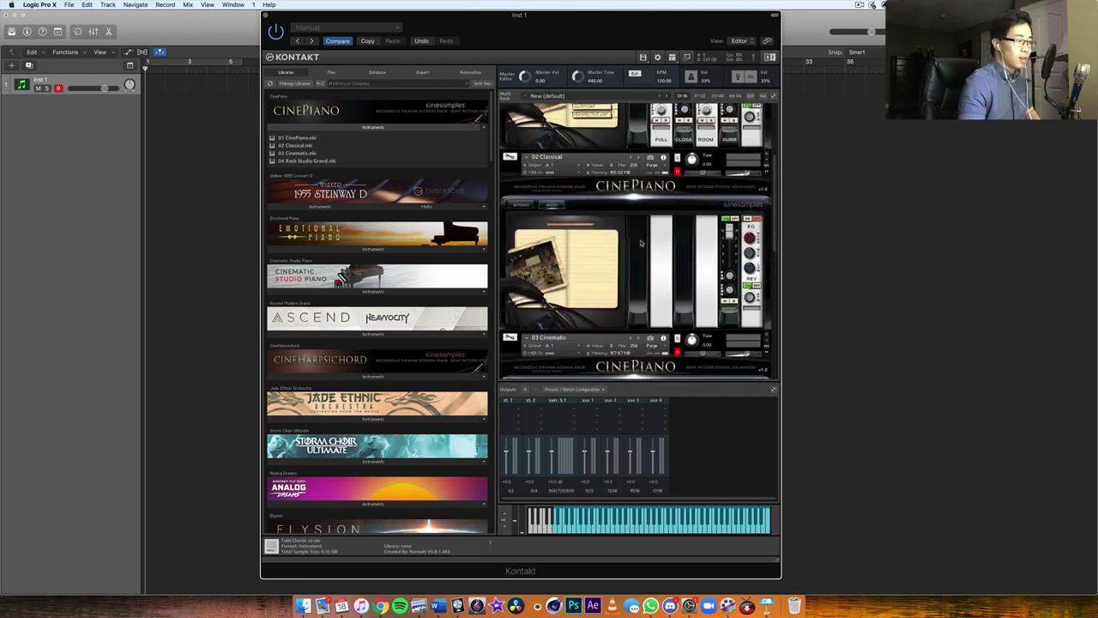
scroll(640, 243, "up", 2)
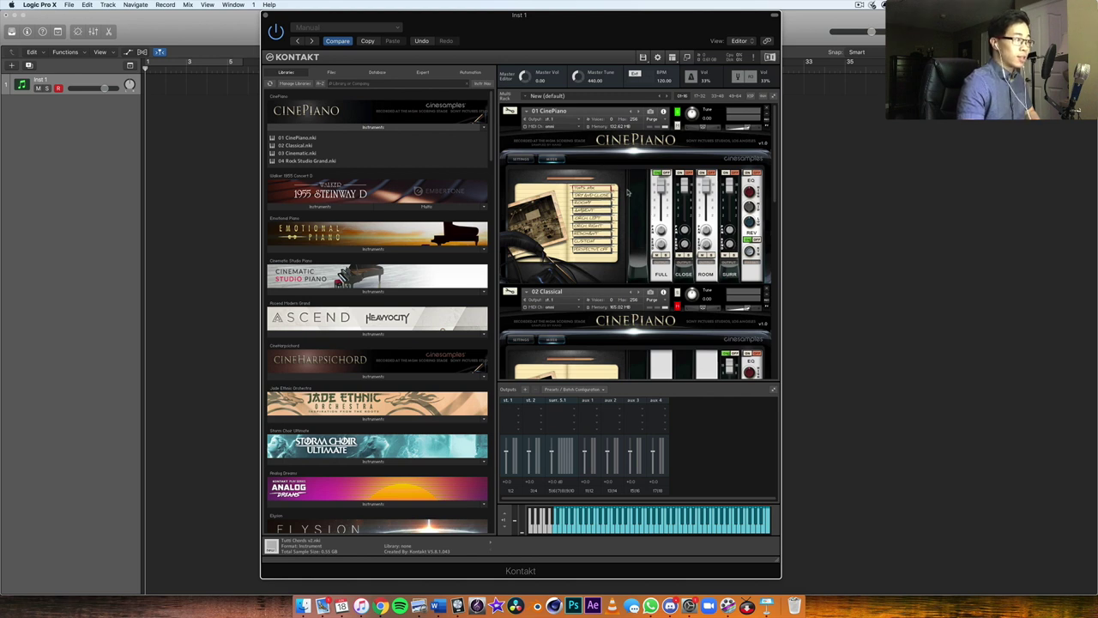
Review the character, pedal and dynamics settings of 01 CinePiano and return to its mixer page
left_click(522, 160)
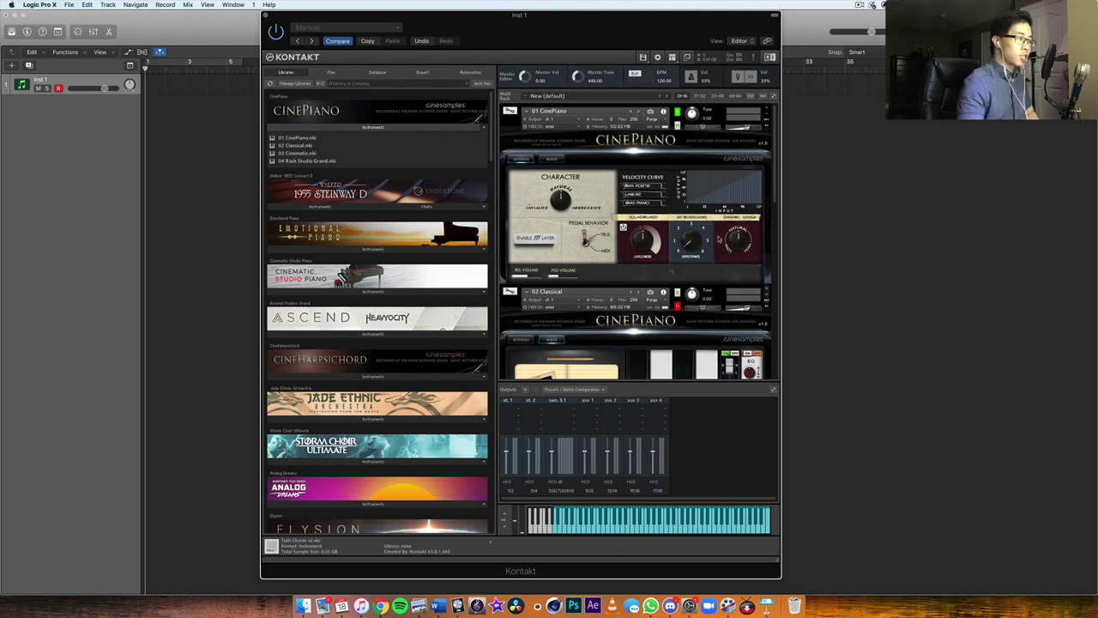
left_click(550, 159)
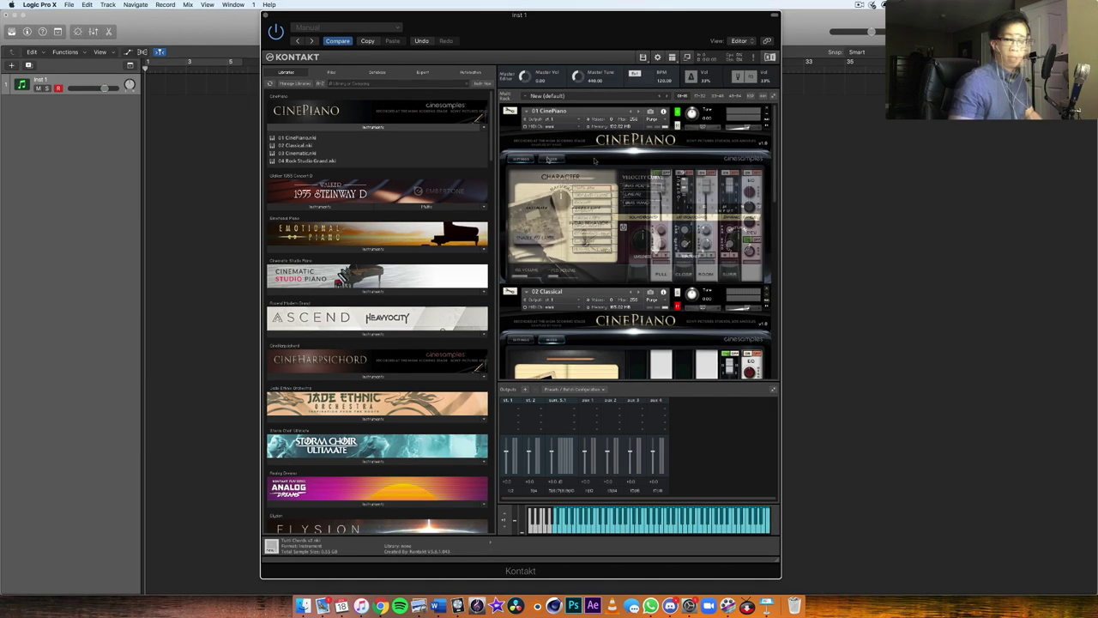